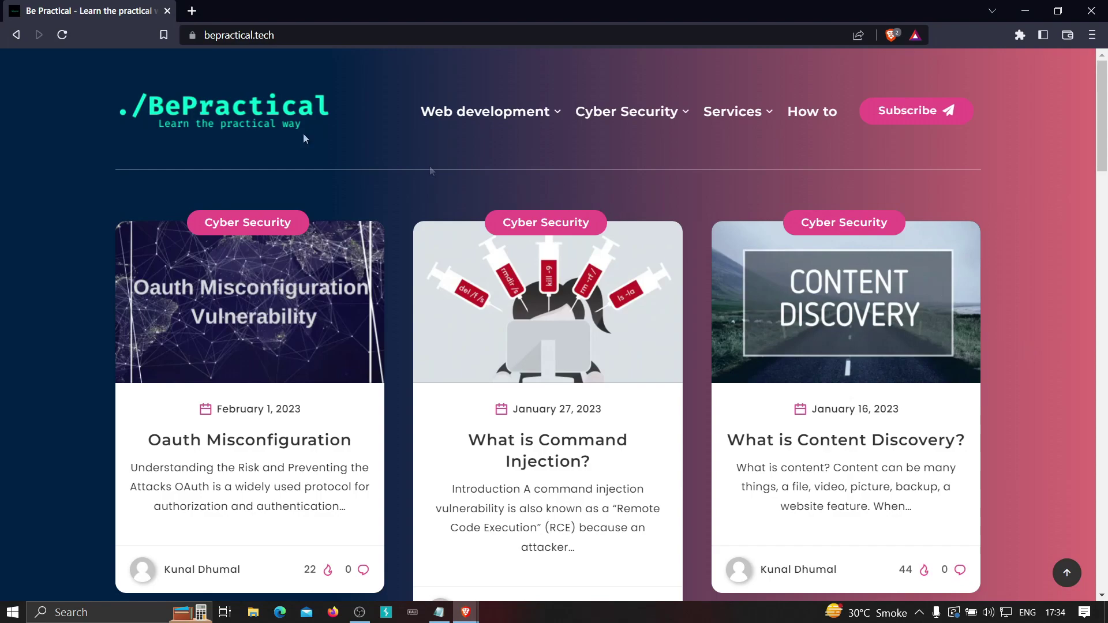
Step: Look over the BePractical home page articles and open the Cyber Security labs page
{"action": "scroll", "coordinate": [286, 339], "scroll_direction": "down", "scroll_amount": 1}
{"action": "scroll", "coordinate": [285, 339], "scroll_direction": "down", "scroll_amount": 2}
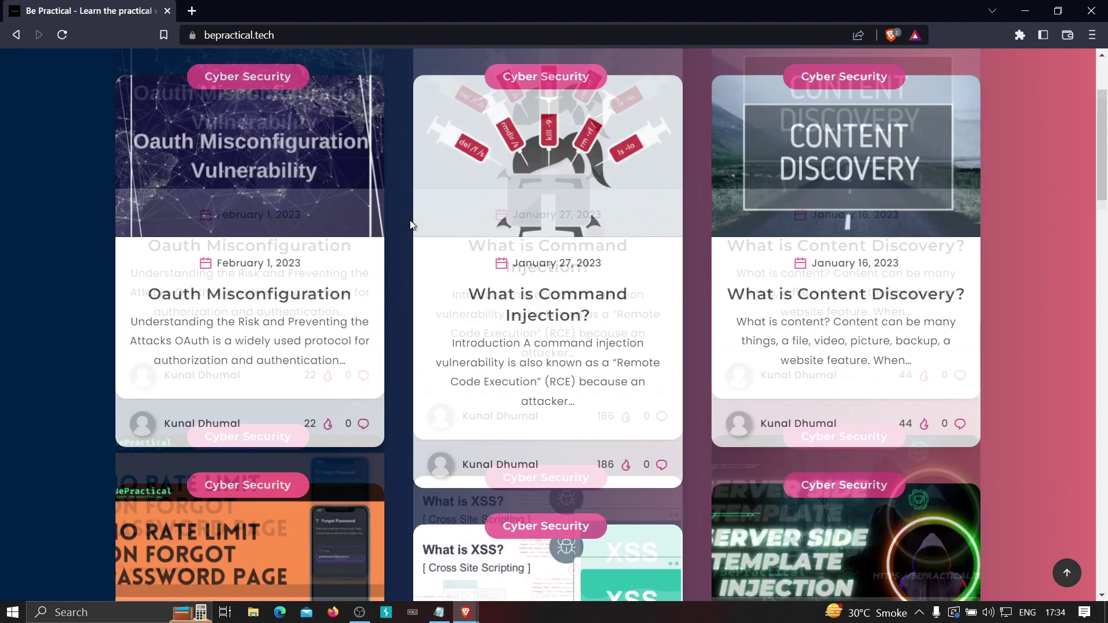
{"action": "scroll", "coordinate": [461, 231], "scroll_direction": "up", "scroll_amount": 3}
{"action": "mouse_move", "coordinate": [647, 140]}
{"action": "scroll", "coordinate": [203, 263], "scroll_direction": "down", "scroll_amount": 2}
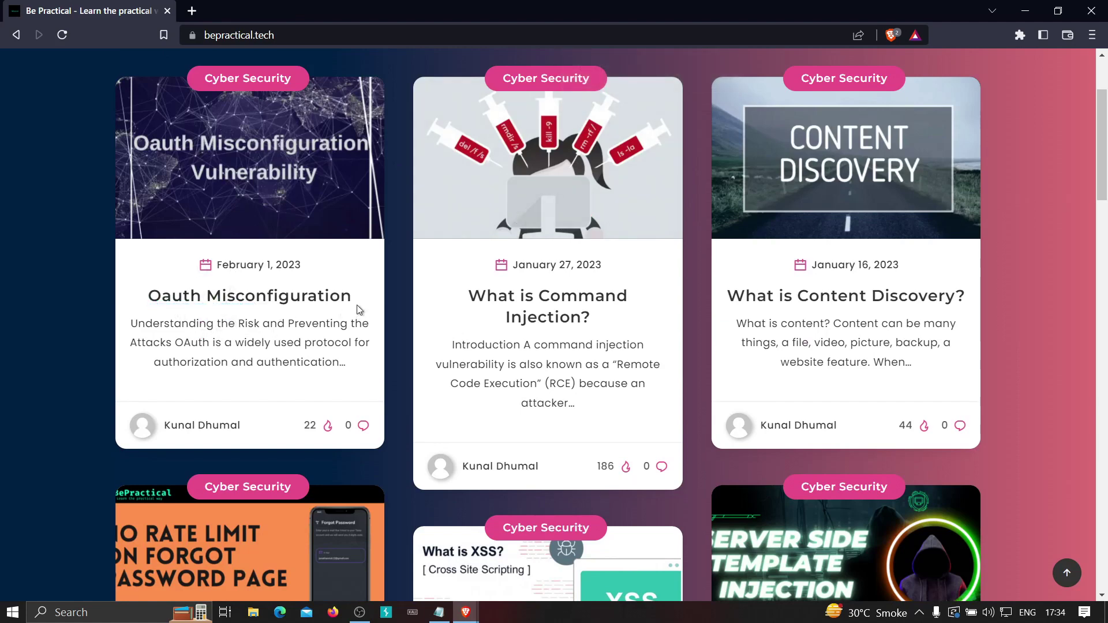
{"action": "scroll", "coordinate": [215, 256], "scroll_direction": "down", "scroll_amount": 1}
{"action": "scroll", "coordinate": [661, 361], "scroll_direction": "up", "scroll_amount": 3}
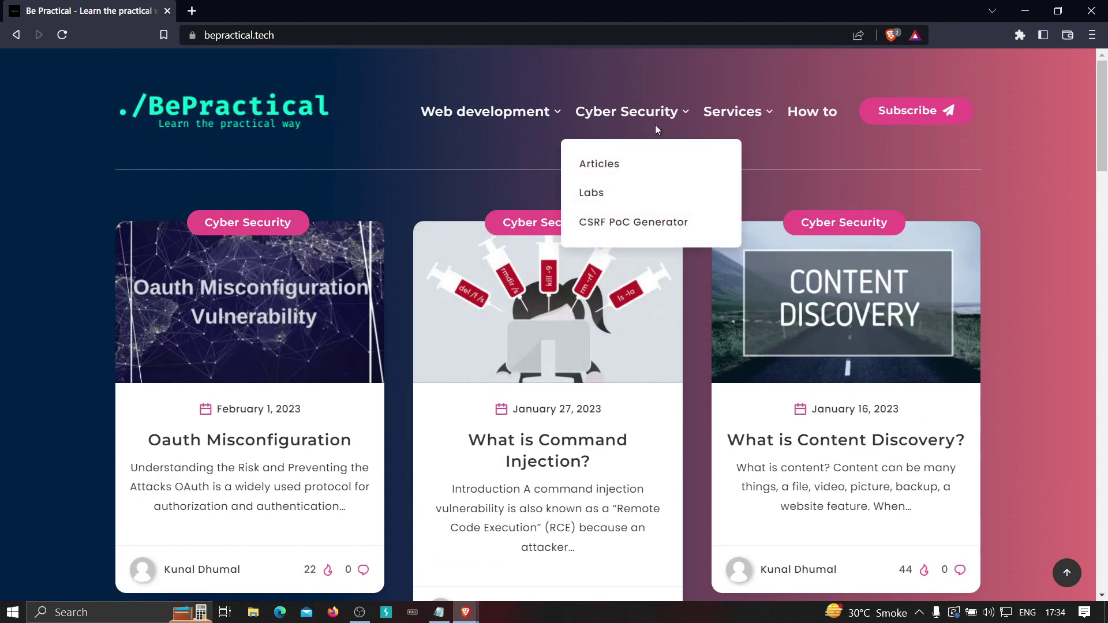
{"action": "left_click", "coordinate": [590, 193]}
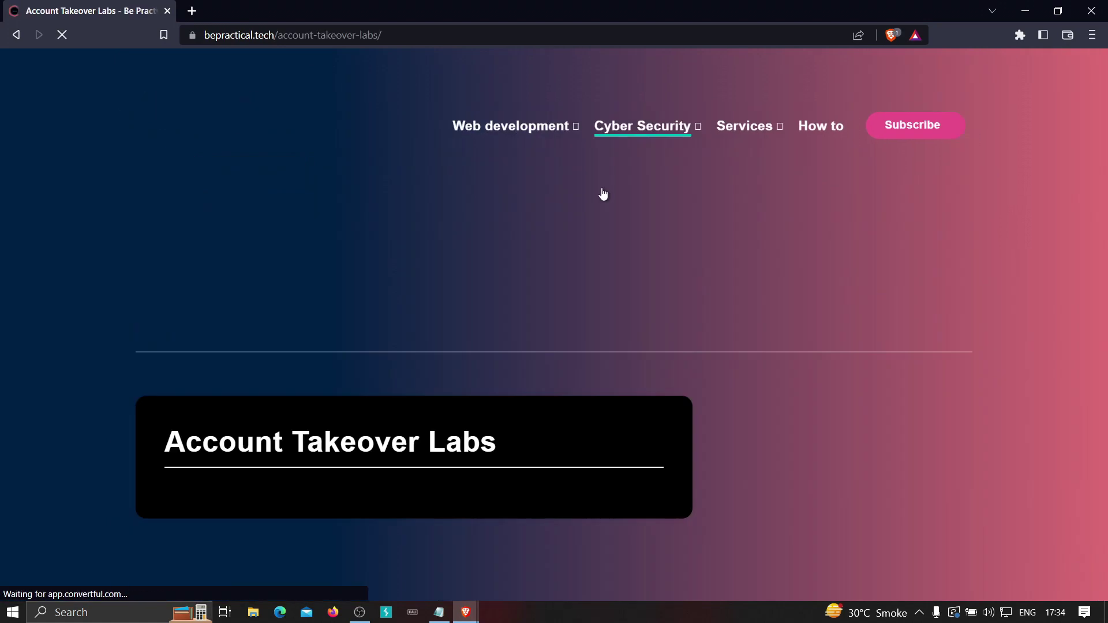
Step: Look through the available labs on the Account Takeover Labs page, from FIRST BLOOD to LOOP HOLE, and minimize the browser window
{"action": "scroll", "coordinate": [462, 225], "scroll_direction": "down", "scroll_amount": 8}
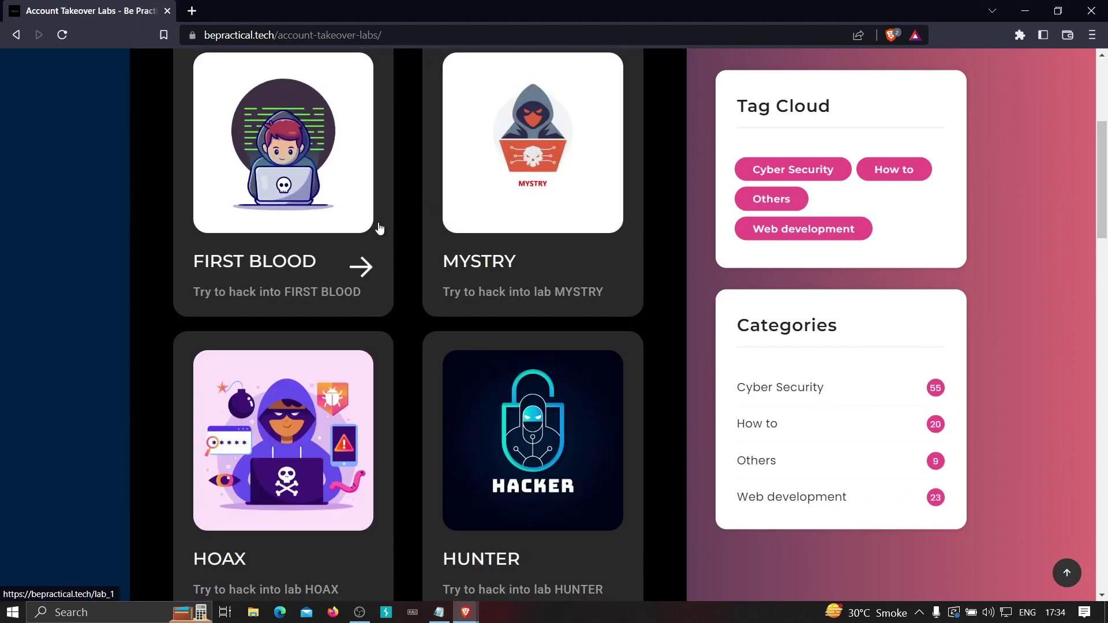
{"action": "scroll", "coordinate": [404, 287], "scroll_direction": "up", "scroll_amount": 3}
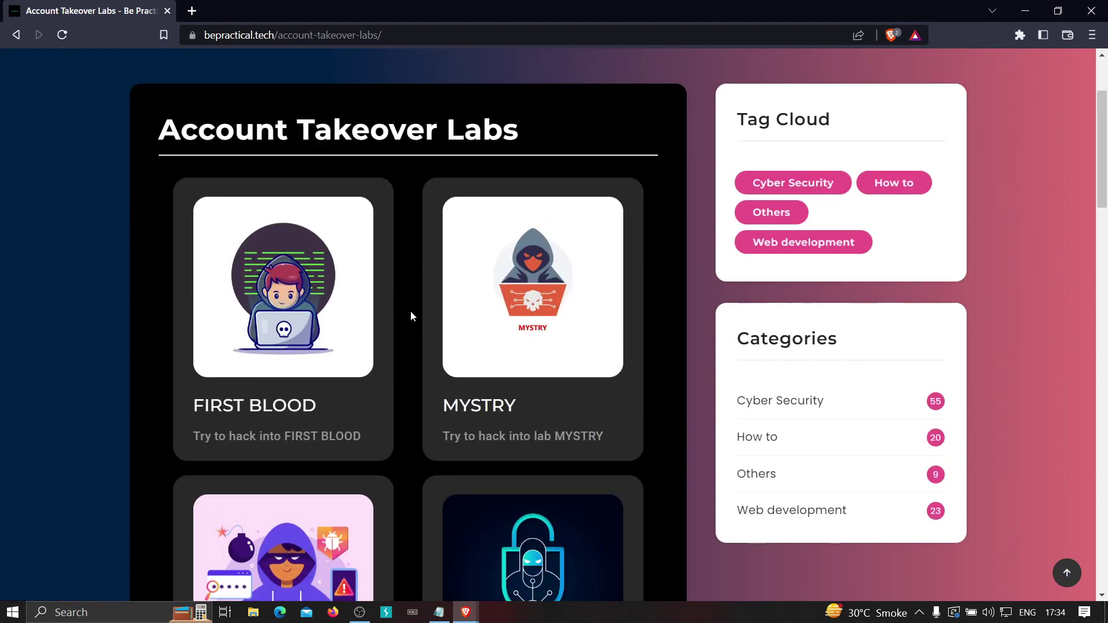
{"action": "scroll", "coordinate": [402, 312], "scroll_direction": "down", "scroll_amount": 3}
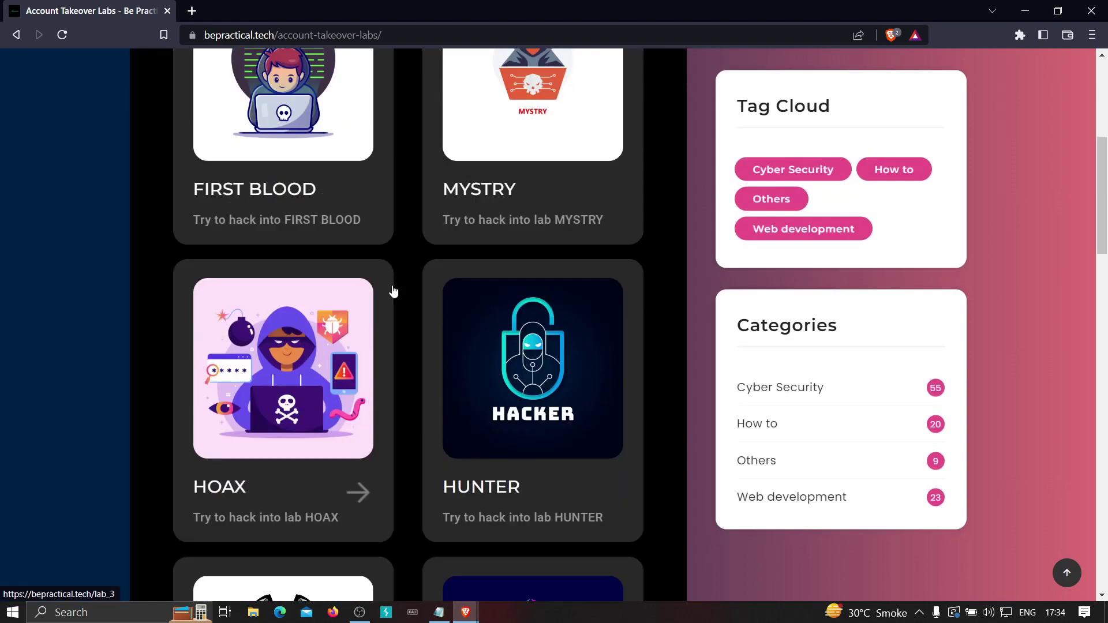
{"action": "scroll", "coordinate": [393, 291], "scroll_direction": "down", "scroll_amount": 4}
{"action": "scroll", "coordinate": [358, 310], "scroll_direction": "up", "scroll_amount": 5}
{"action": "scroll", "coordinate": [355, 307], "scroll_direction": "down", "scroll_amount": 4}
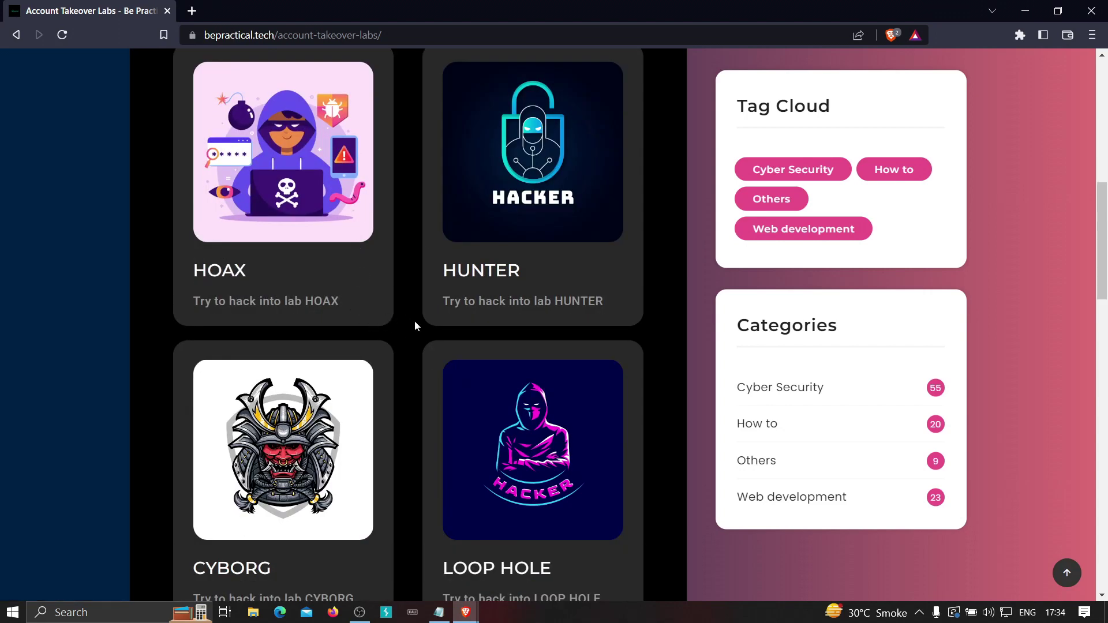
{"action": "scroll", "coordinate": [414, 323], "scroll_direction": "down", "scroll_amount": 1}
{"action": "scroll", "coordinate": [428, 359], "scroll_direction": "up", "scroll_amount": 1}
{"action": "left_click", "coordinate": [1025, 10]}
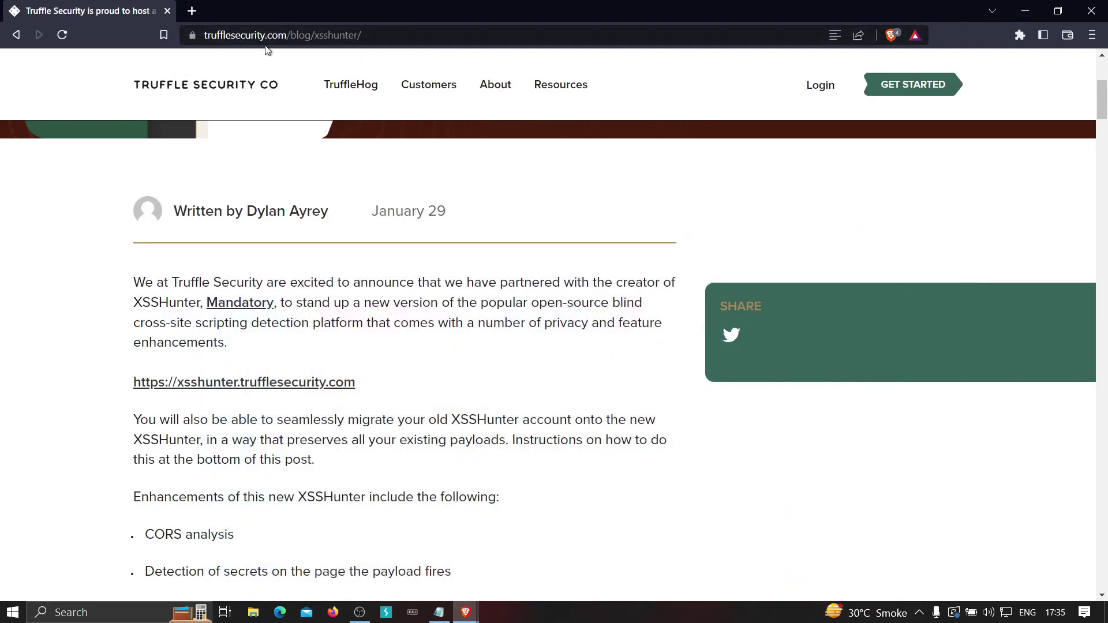
Step: Read the Truffle Security blog post's introduction to the new XSSHunter and its list of enhancements
{"action": "scroll", "coordinate": [265, 88], "scroll_direction": "up", "scroll_amount": 2}
{"action": "scroll", "coordinate": [260, 138], "scroll_direction": "down", "scroll_amount": 2}
{"action": "left_click_drag", "start_coordinate": [135, 283], "coordinate": [194, 306]}
{"action": "left_click", "coordinate": [292, 341]}
{"action": "left_click_drag", "start_coordinate": [285, 303], "coordinate": [392, 333]}
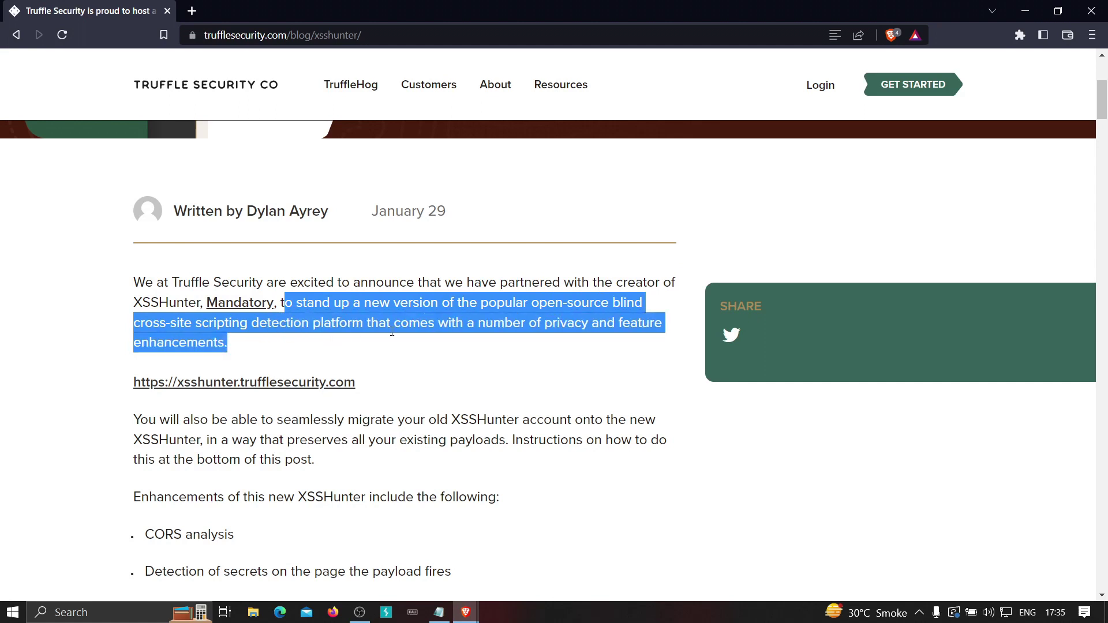
{"action": "left_click", "coordinate": [456, 325]}
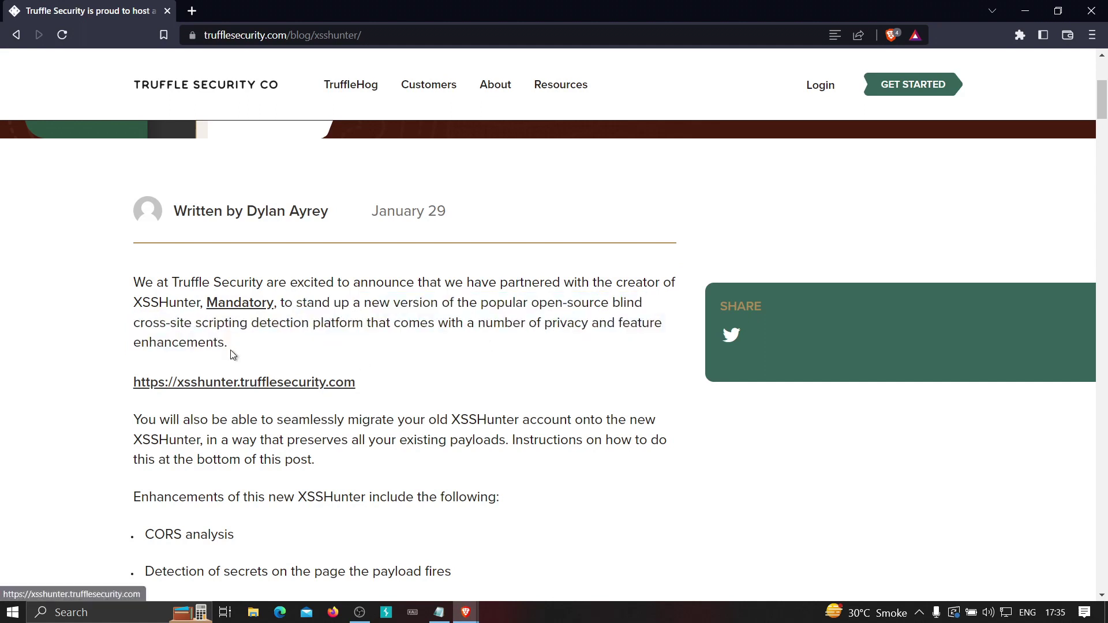
{"action": "left_click_drag", "start_coordinate": [353, 282], "coordinate": [559, 290]}
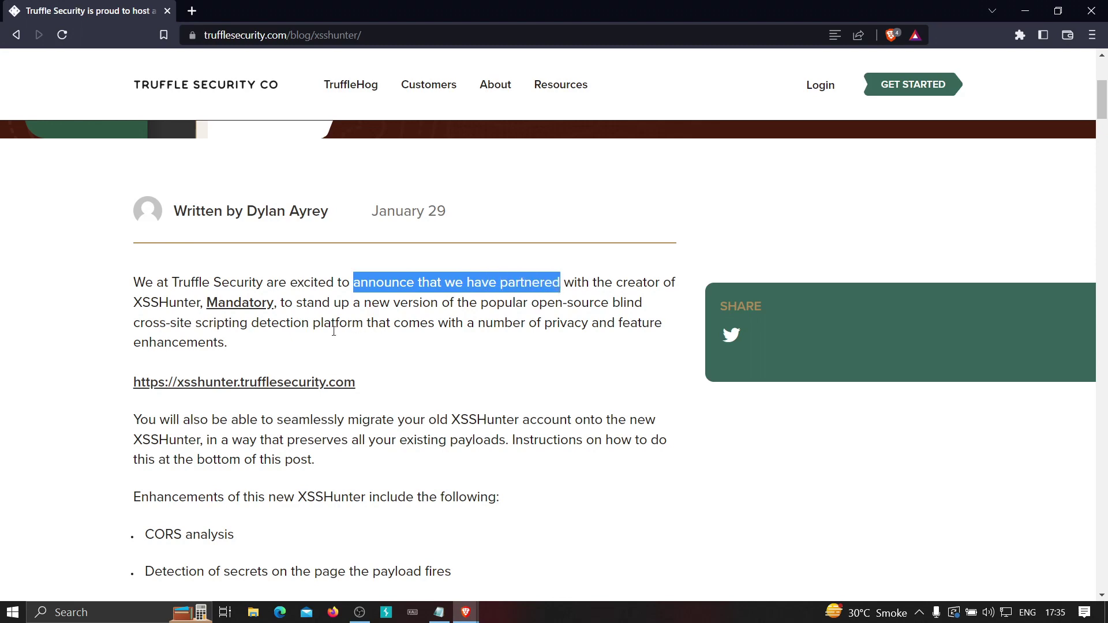
{"action": "scroll", "coordinate": [321, 328], "scroll_direction": "down", "scroll_amount": 1}
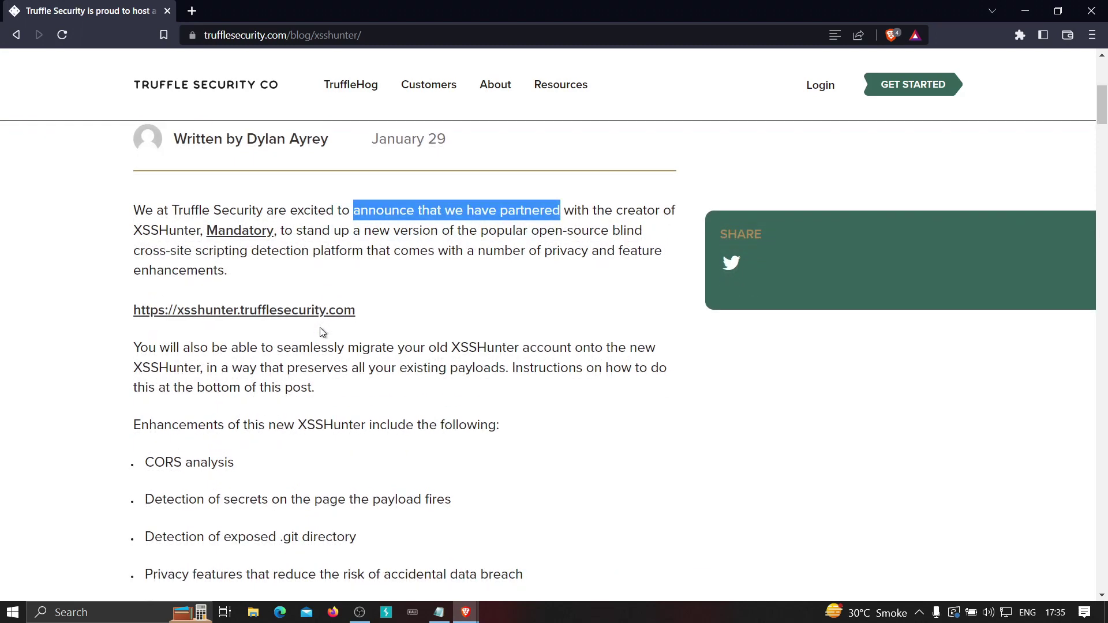
{"action": "left_click", "coordinate": [431, 297]}
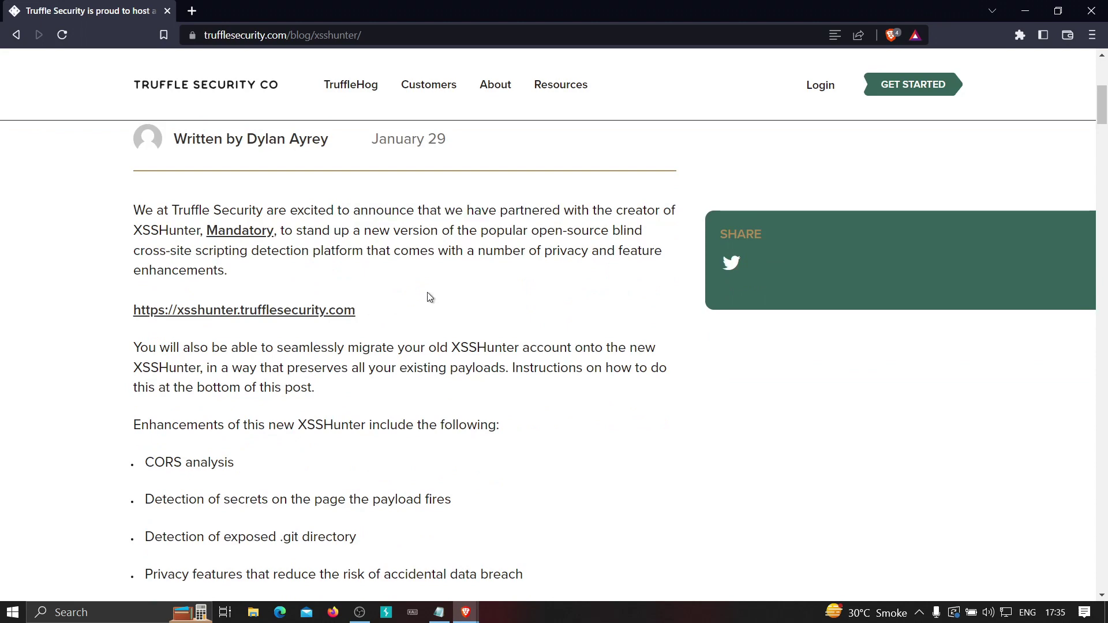
{"action": "scroll", "coordinate": [153, 289], "scroll_direction": "down", "scroll_amount": 2}
{"action": "scroll", "coordinate": [154, 288], "scroll_direction": "up", "scroll_amount": 1}
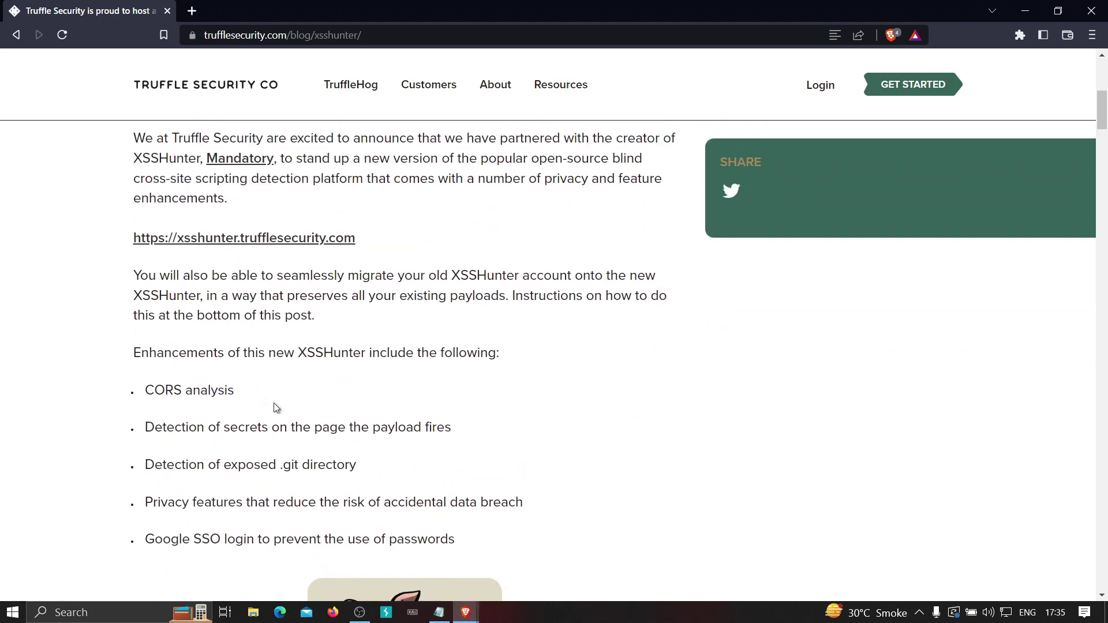
{"action": "scroll", "coordinate": [216, 425], "scroll_direction": "down", "scroll_amount": 2}
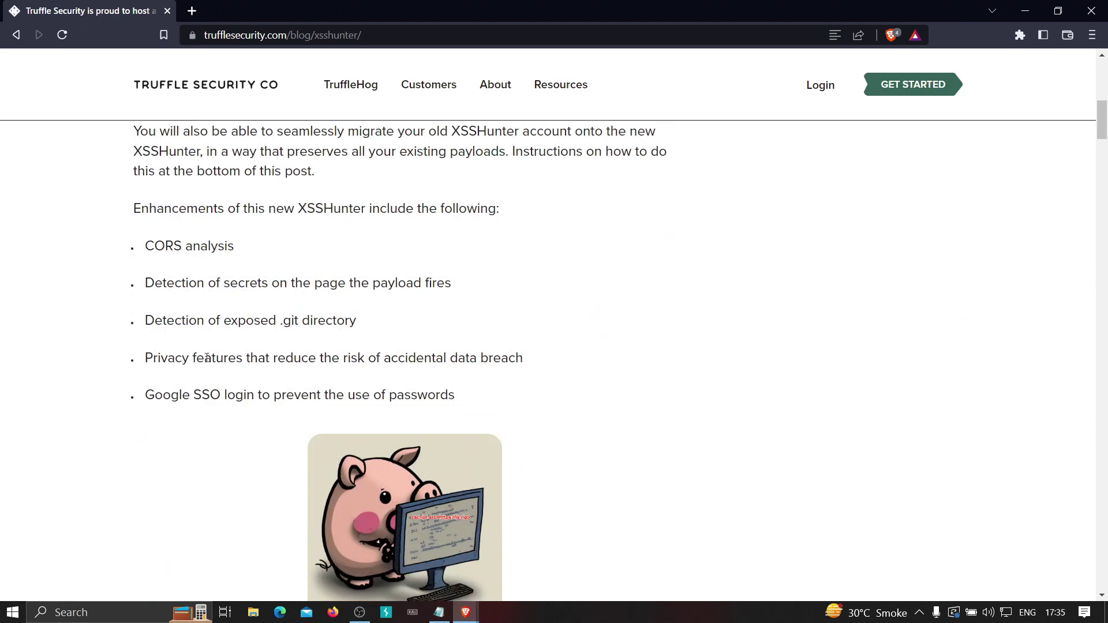
Step: Open the xsshunter.trufflesecurity.com link from the blog post in a new tab
{"action": "scroll", "coordinate": [199, 384], "scroll_direction": "up", "scroll_amount": 3}
{"action": "right_click", "coordinate": [203, 304]}
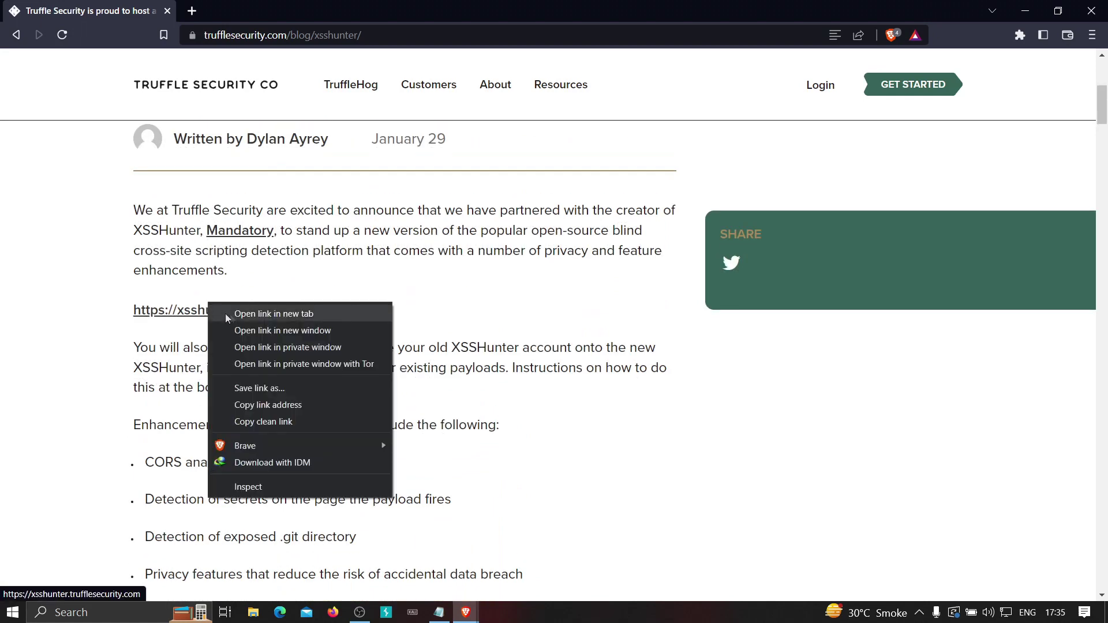
{"action": "left_click", "coordinate": [233, 314]}
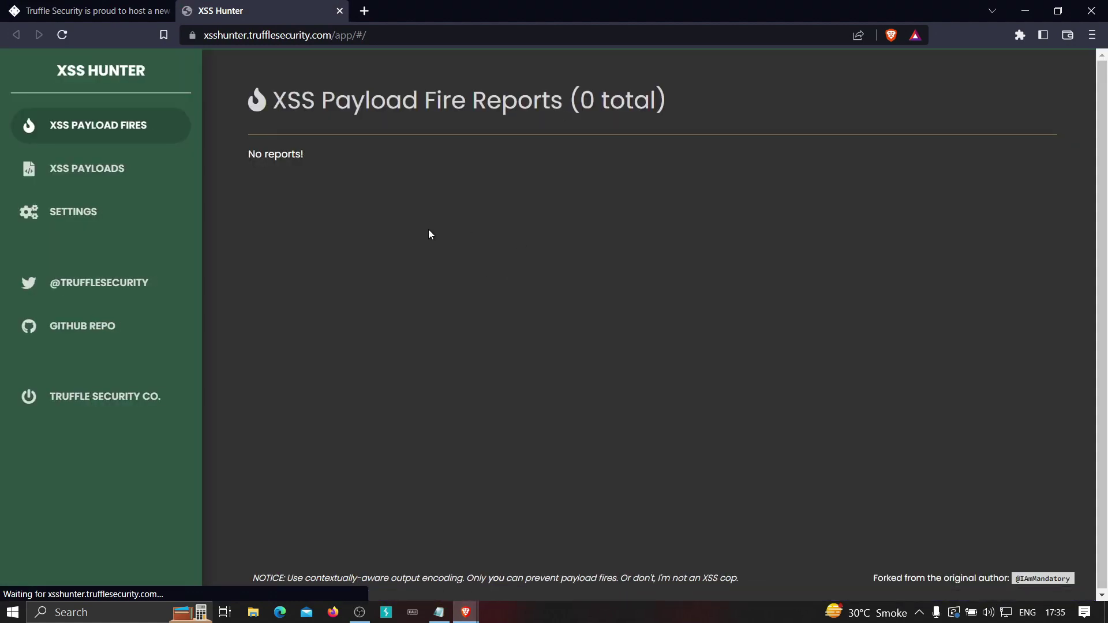
{"action": "right_click", "coordinate": [302, 45]}
{"action": "right_click", "coordinate": [292, 33]}
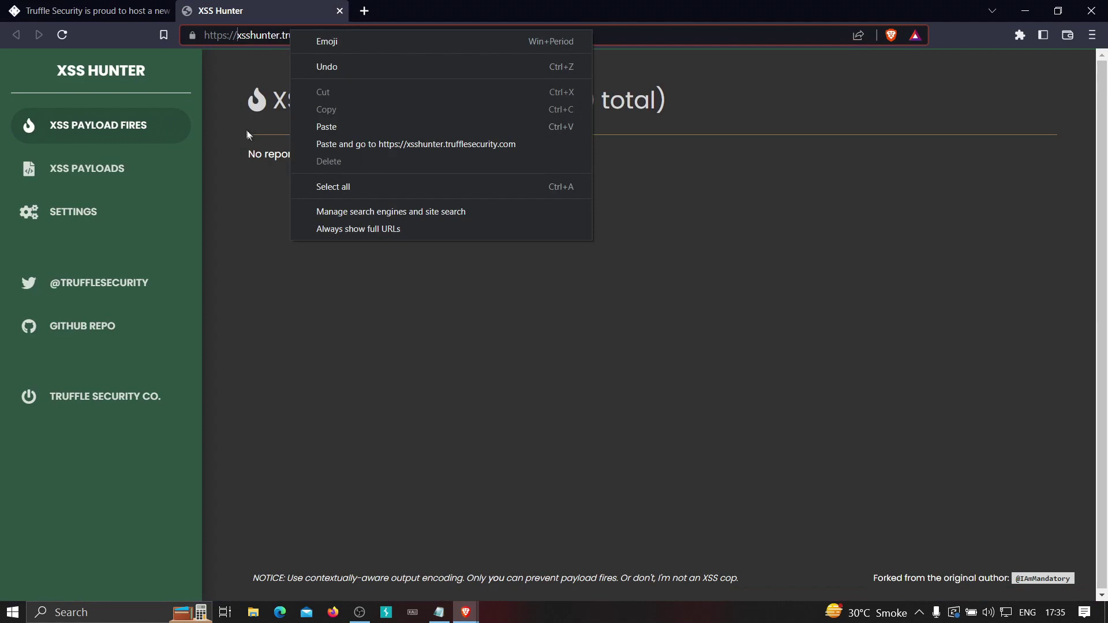
{"action": "left_click", "coordinate": [272, 222]}
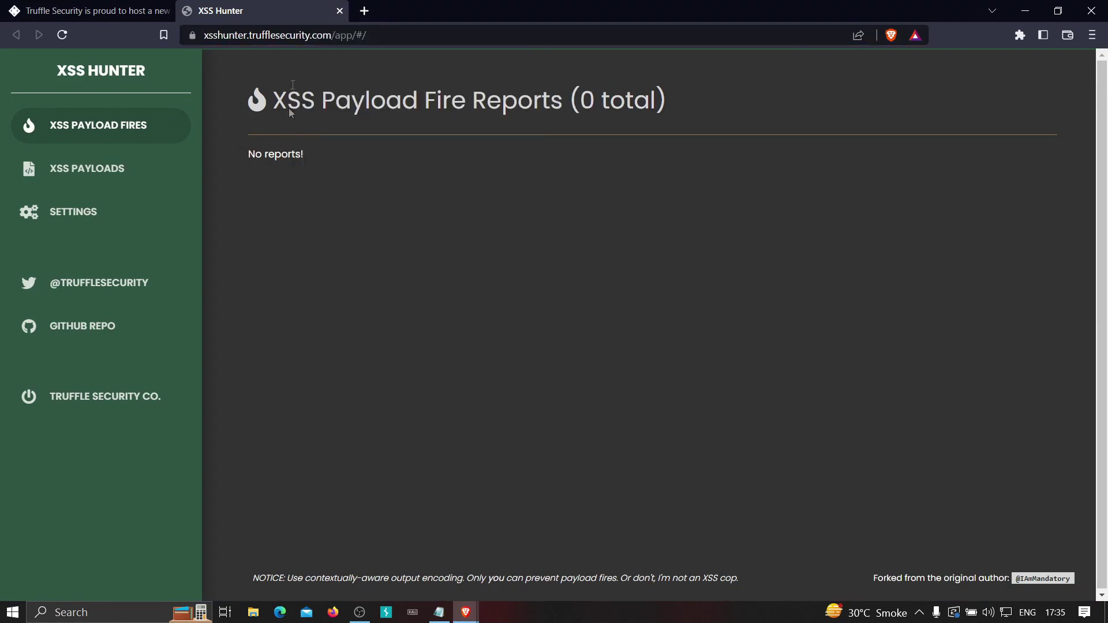
{"action": "left_click", "coordinate": [297, 34]}
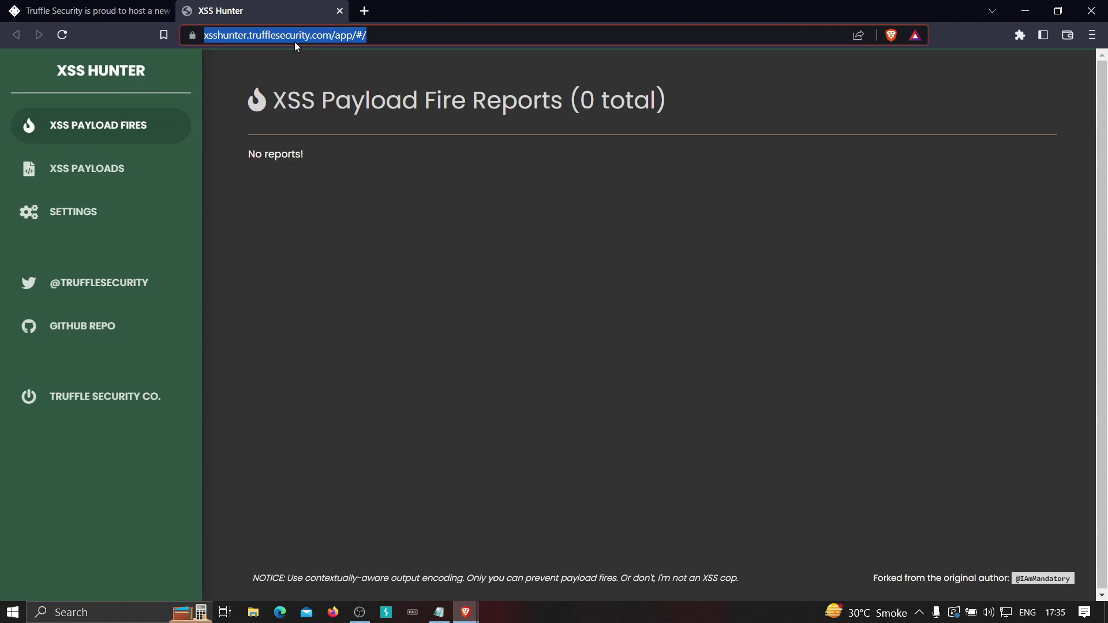
Step: Open the XSS Payloads page in XSS Hunter and look through the script, URI, input and image payloads
{"action": "left_click", "coordinate": [83, 169]}
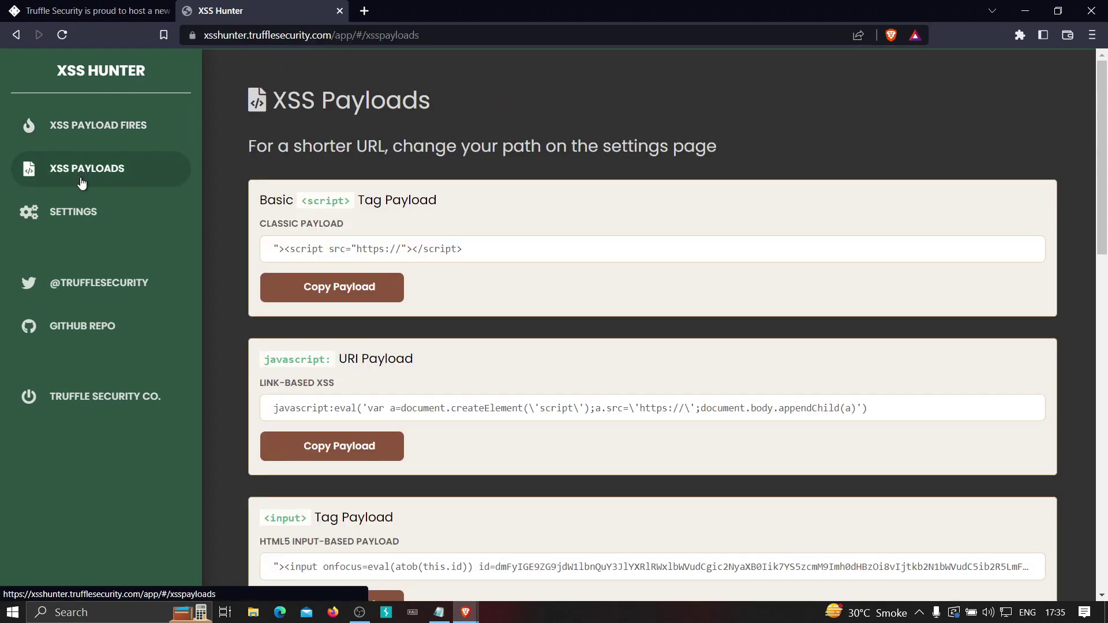
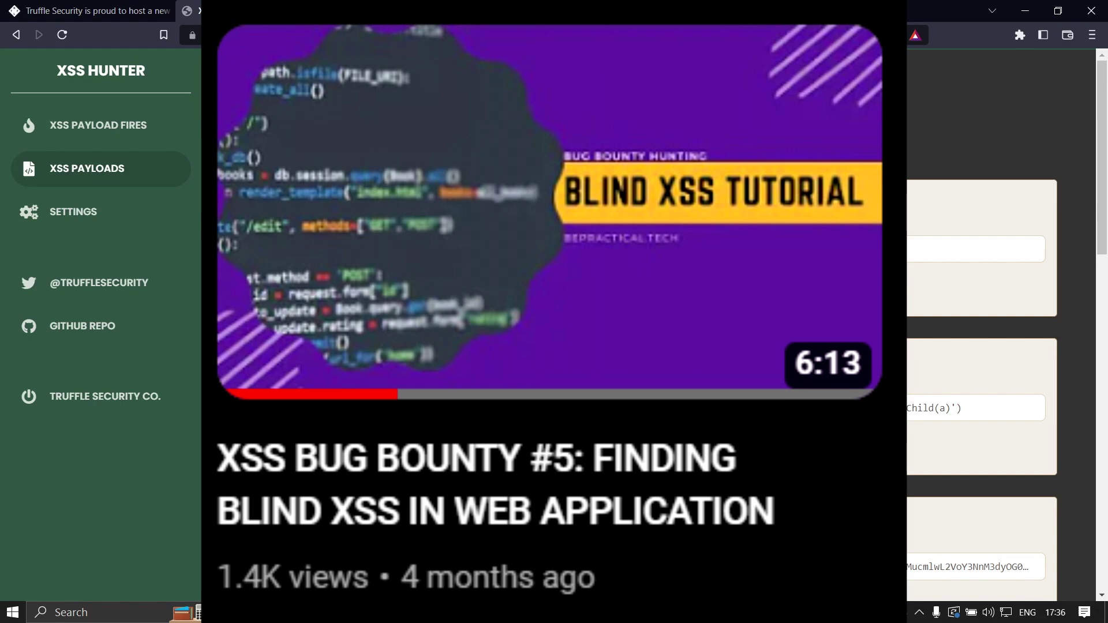
{"action": "scroll", "coordinate": [256, 260], "scroll_direction": "down", "scroll_amount": 2}
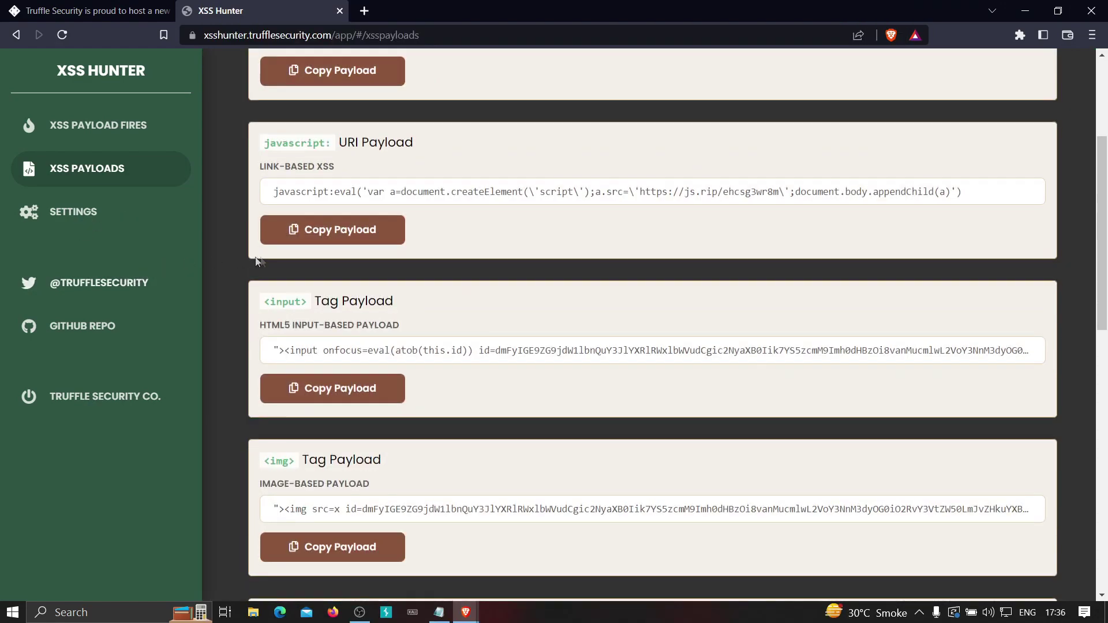
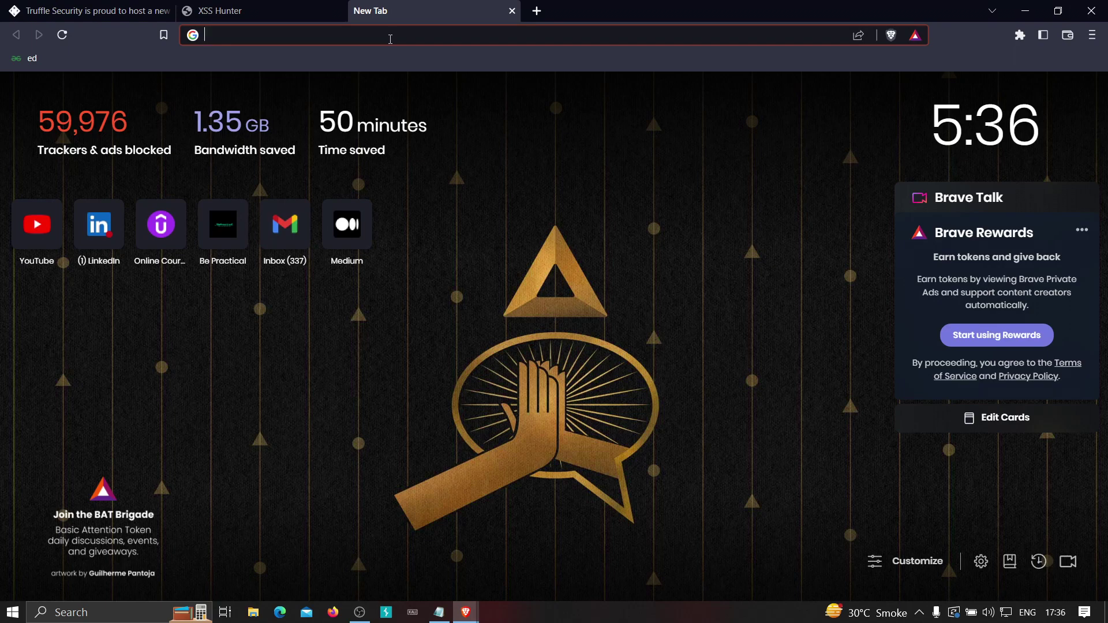
Step: Load the Acunetix test site testphp.vulnweb.com in the new browser tab
{"action": "type", "text": "tes"}
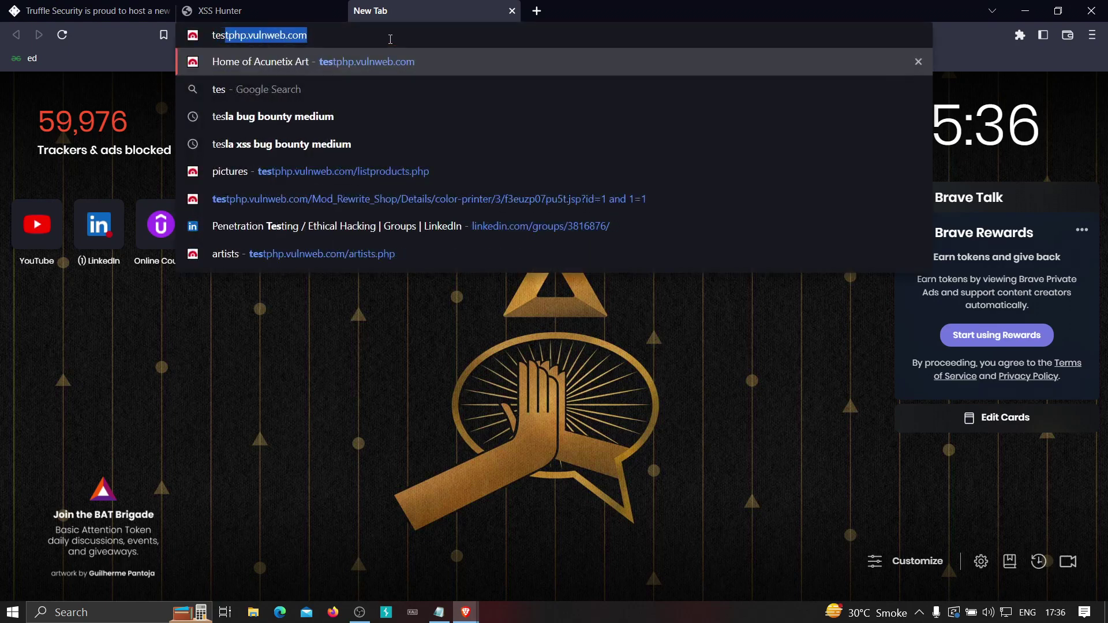
{"action": "key", "text": "Return"}
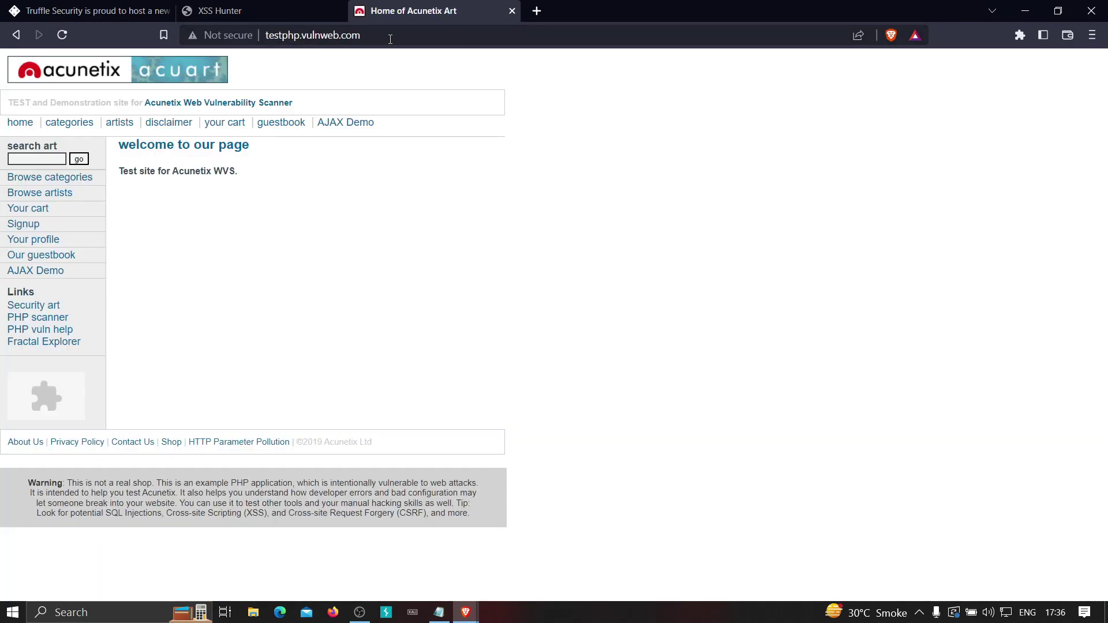
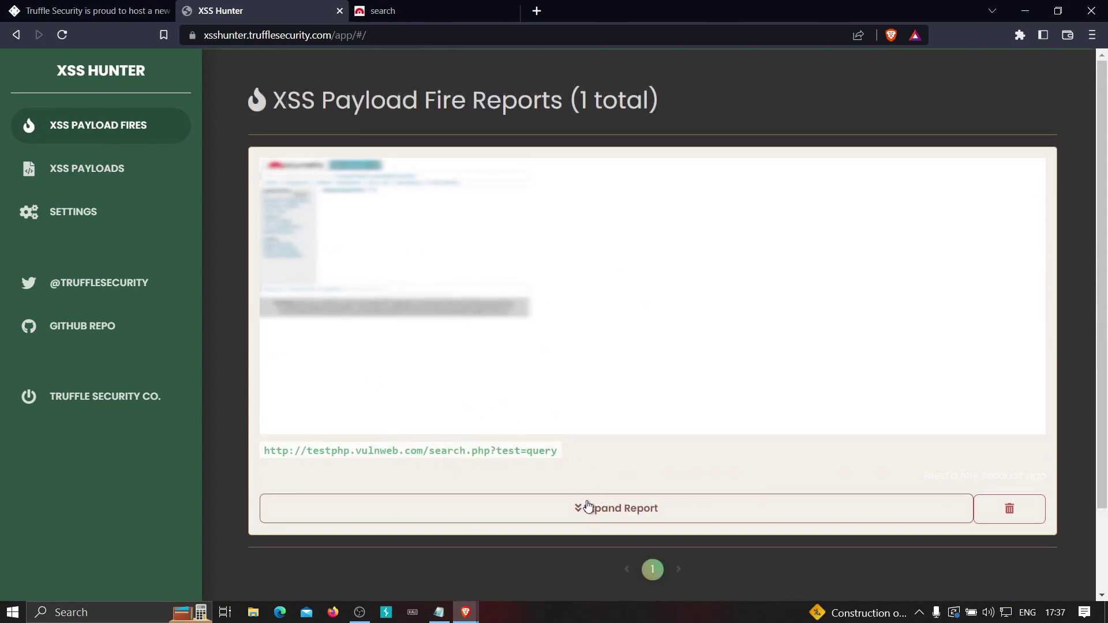
Step: Expand the payload fire report for the testphp.vulnweb.com search page and review its details from URL to browser time
{"action": "left_click", "coordinate": [583, 508]}
{"action": "scroll", "coordinate": [542, 489], "scroll_direction": "down", "scroll_amount": 3}
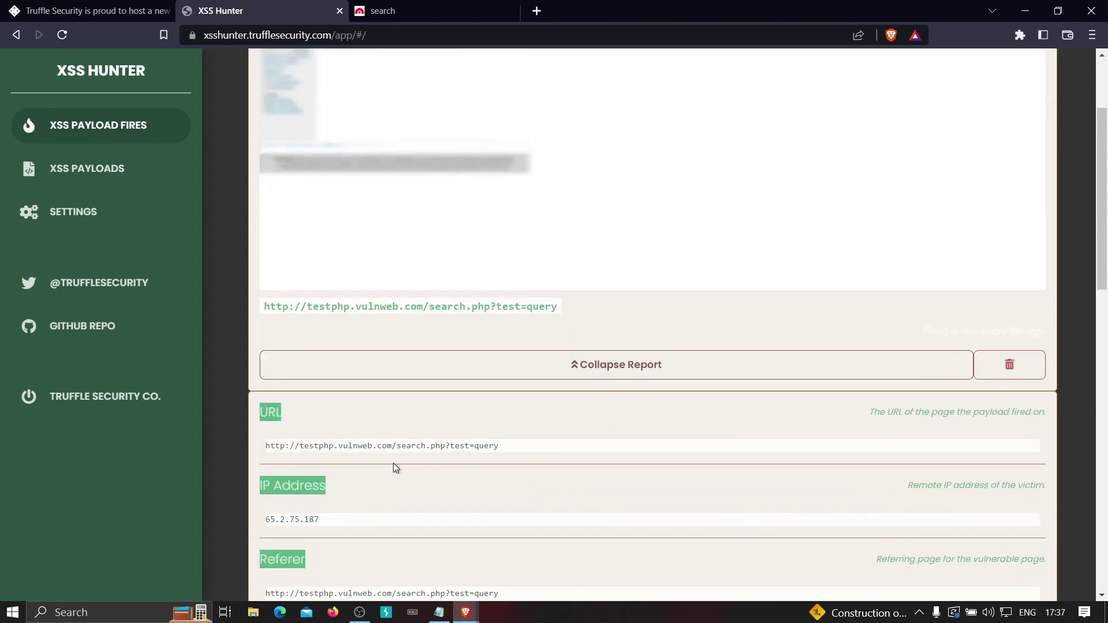
{"action": "scroll", "coordinate": [396, 468], "scroll_direction": "down", "scroll_amount": 3}
{"action": "scroll", "coordinate": [346, 392], "scroll_direction": "down", "scroll_amount": 3}
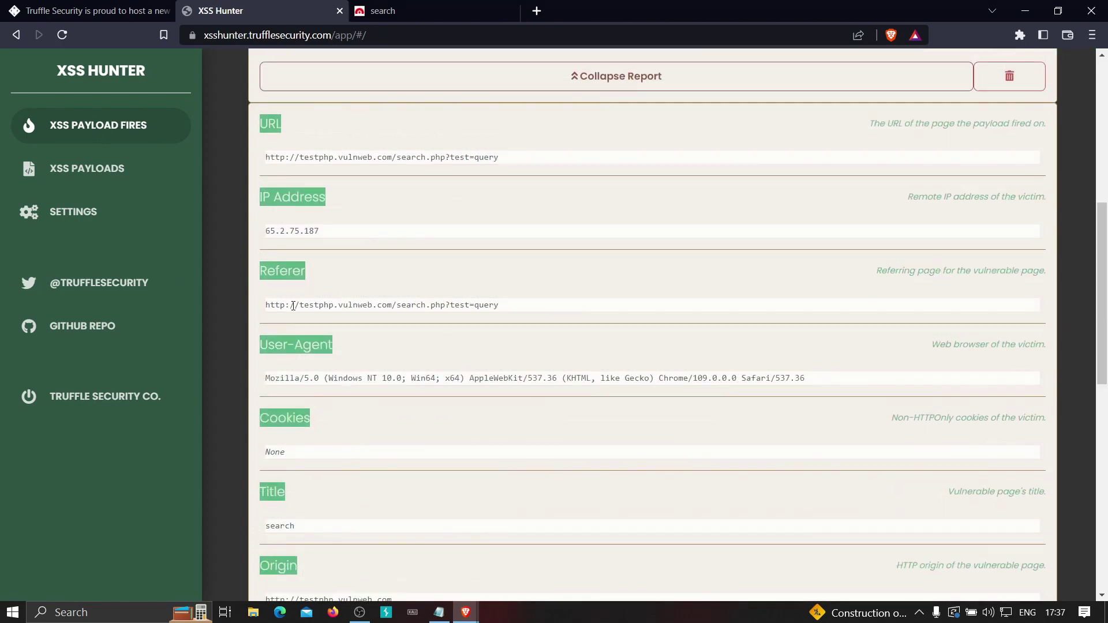
{"action": "scroll", "coordinate": [340, 340], "scroll_direction": "down", "scroll_amount": 3}
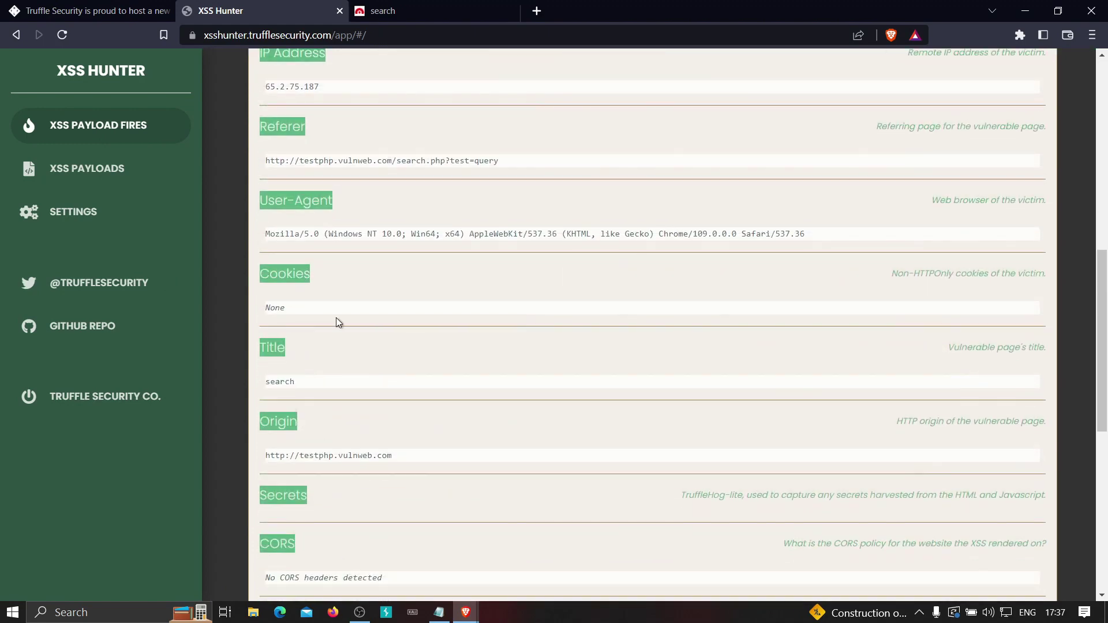
{"action": "scroll", "coordinate": [362, 329], "scroll_direction": "down", "scroll_amount": 3}
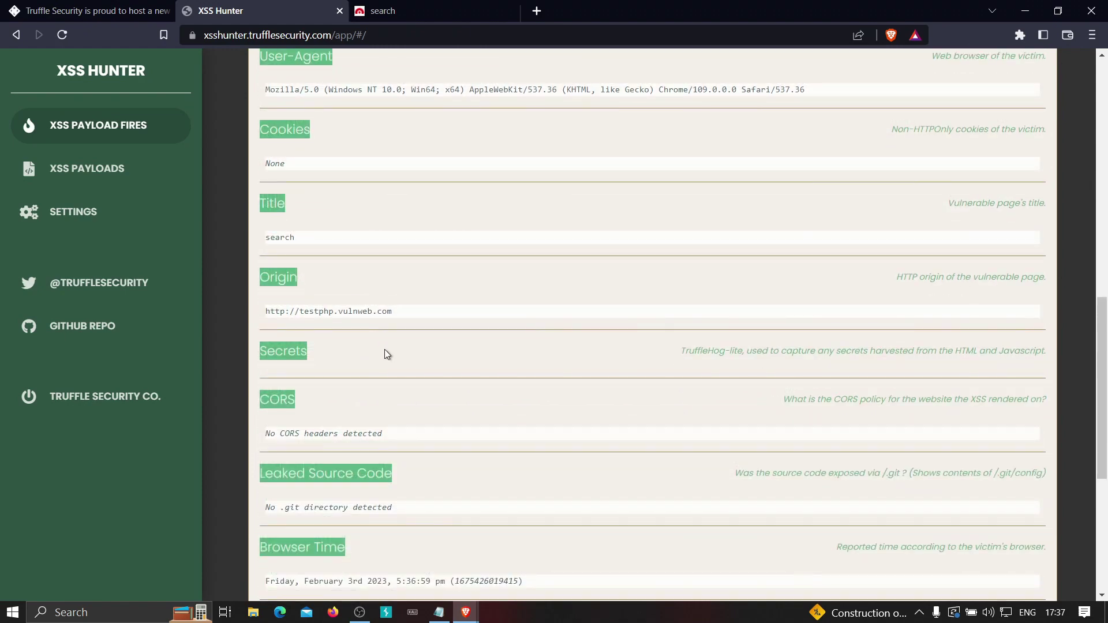
{"action": "scroll", "coordinate": [374, 362], "scroll_direction": "up", "scroll_amount": 6}
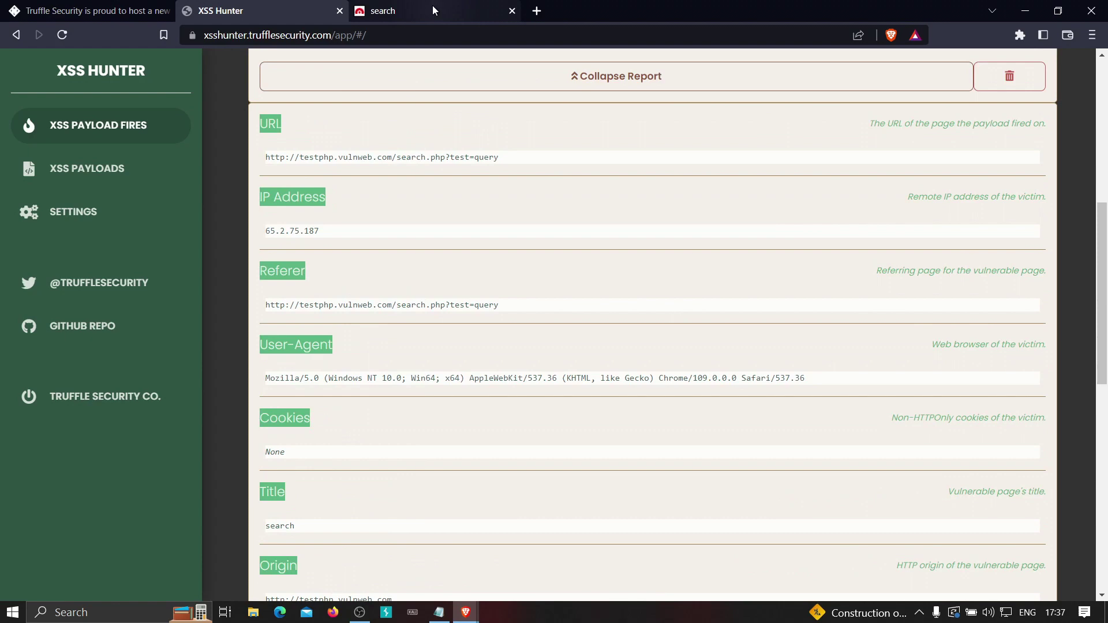
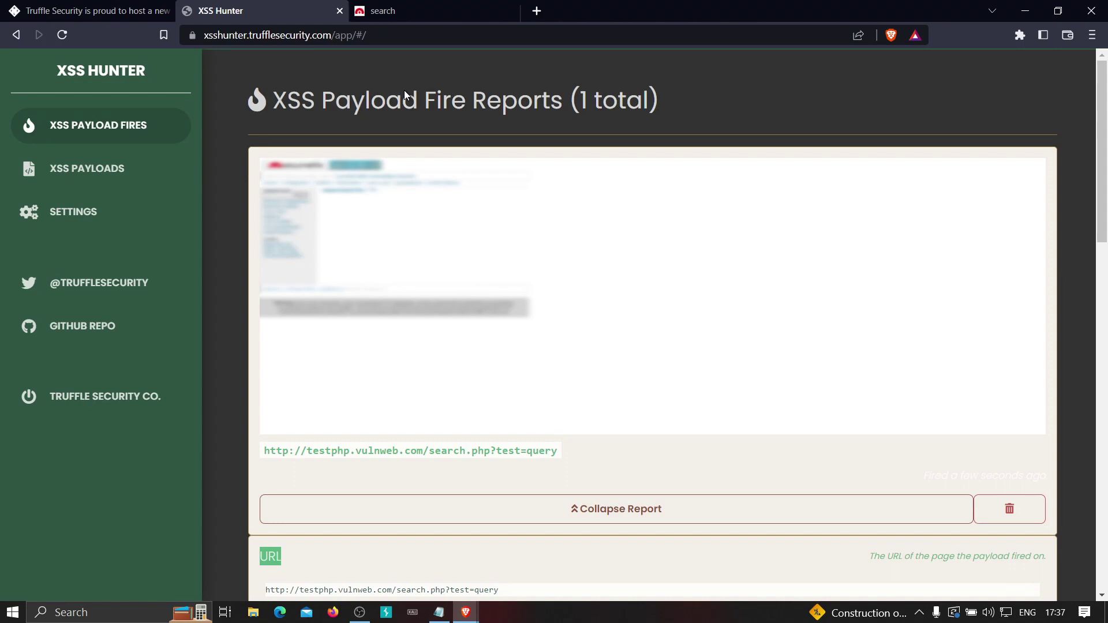
Step: Open another blank browser tab beside the search page
{"action": "left_click", "coordinate": [537, 11]}
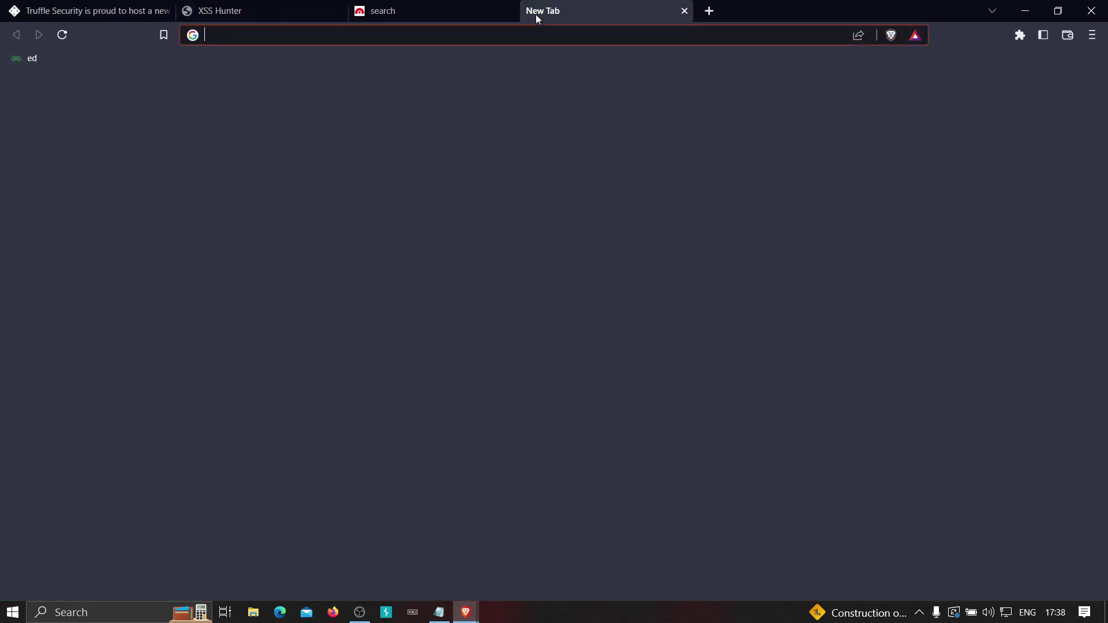